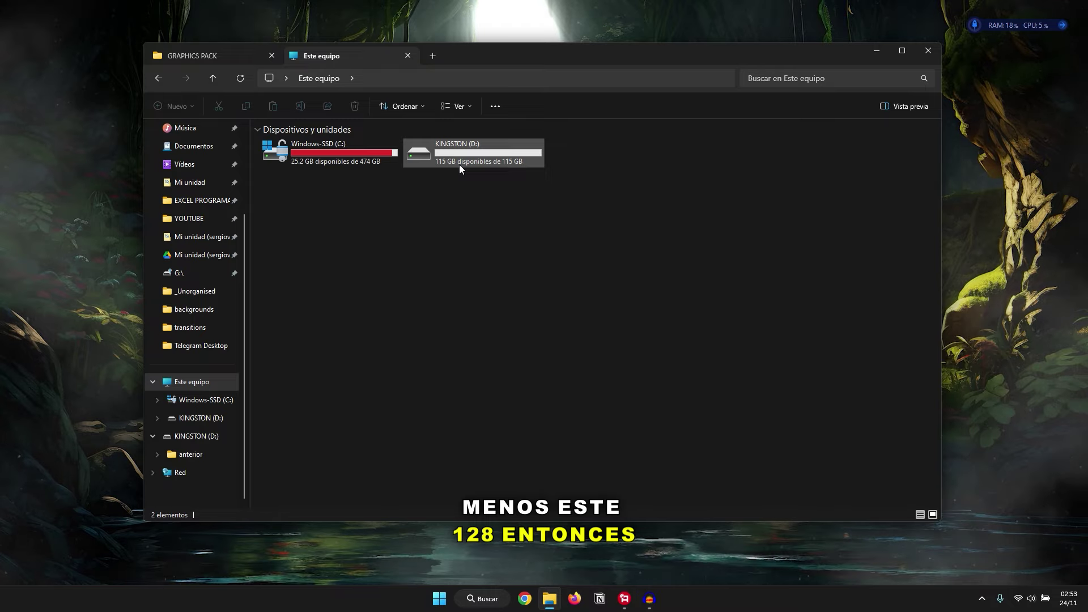
Open the KINGSTON (D:) drive from the computer overview and check its contents.
{"action": "double_click", "coordinate": [450, 162]}
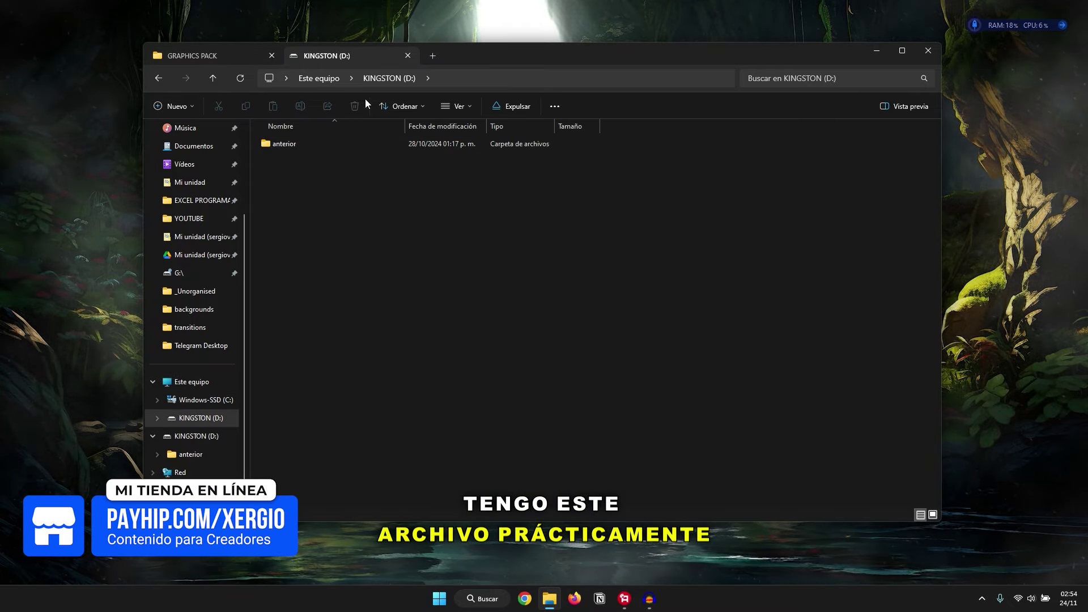
{"action": "left_click", "coordinate": [334, 79]}
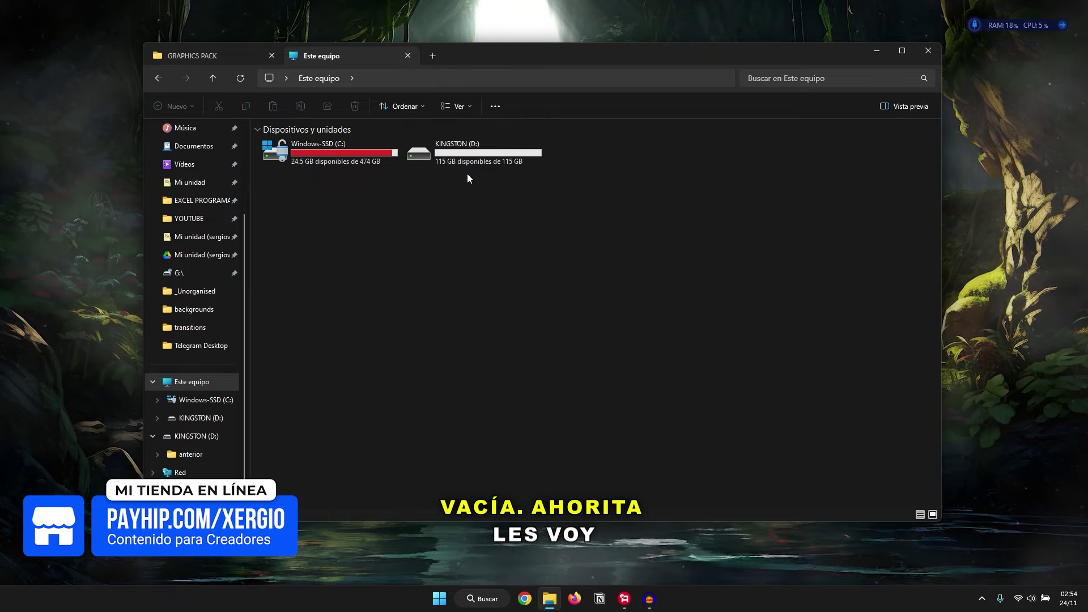
{"action": "double_click", "coordinate": [460, 160]}
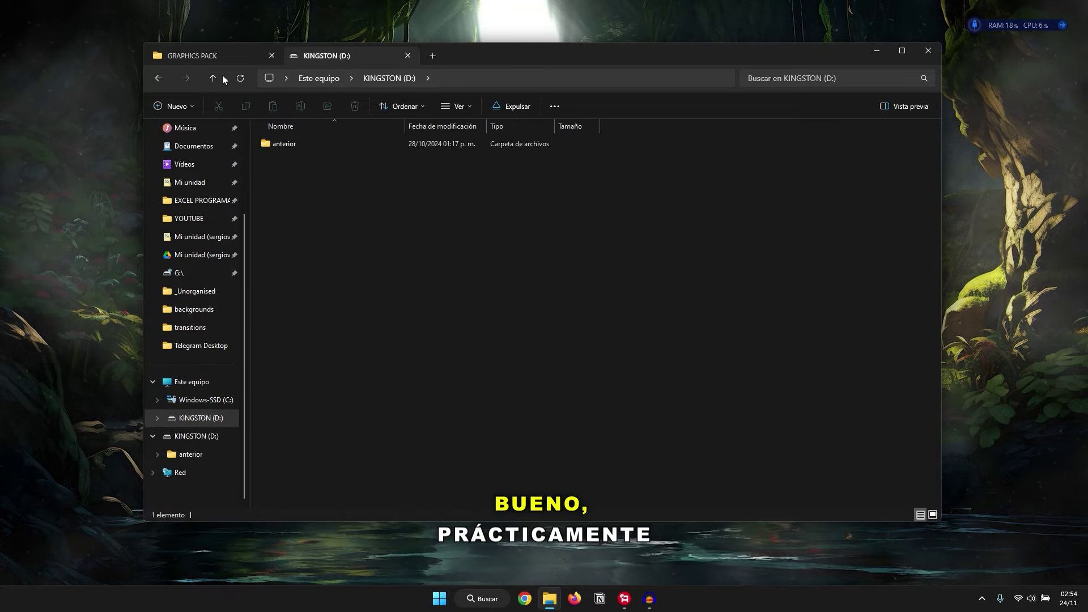
Try to copy backgrounds-20241124T072130Z-001.zip from the GRAPHICS PACK folder to the KINGSTON (D:) drive.
{"action": "left_click", "coordinate": [214, 55]}
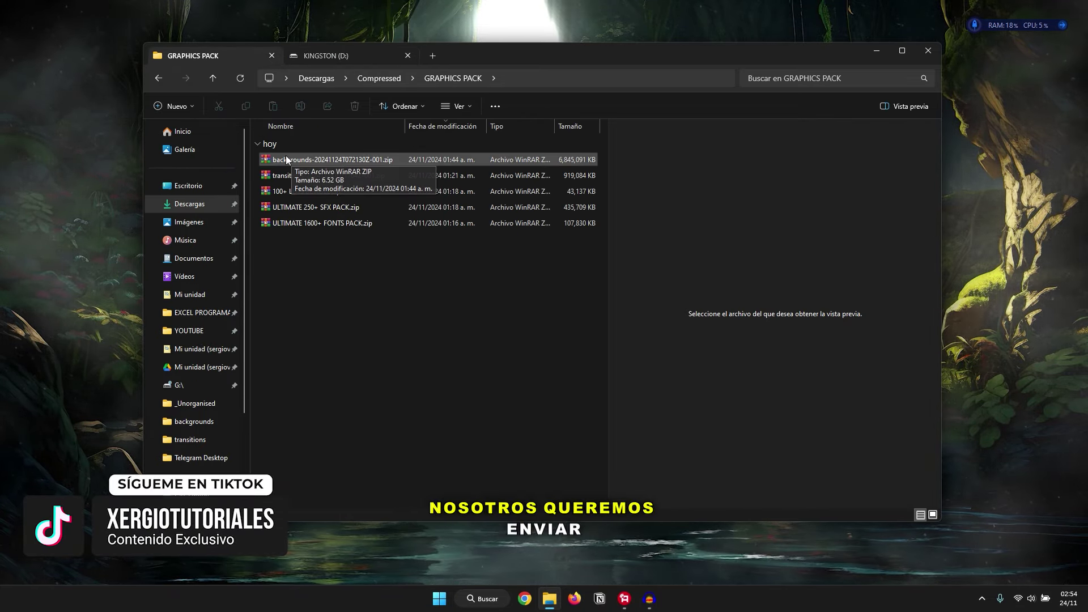
{"action": "left_click_drag", "start_coordinate": [282, 162], "coordinate": [226, 463]}
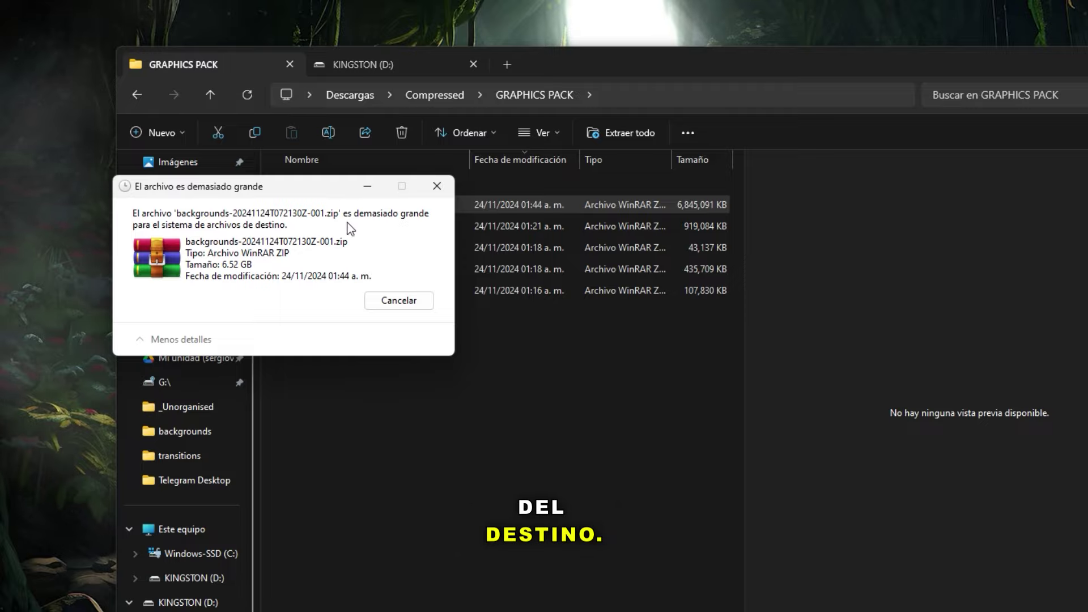
{"action": "left_click", "coordinate": [437, 186]}
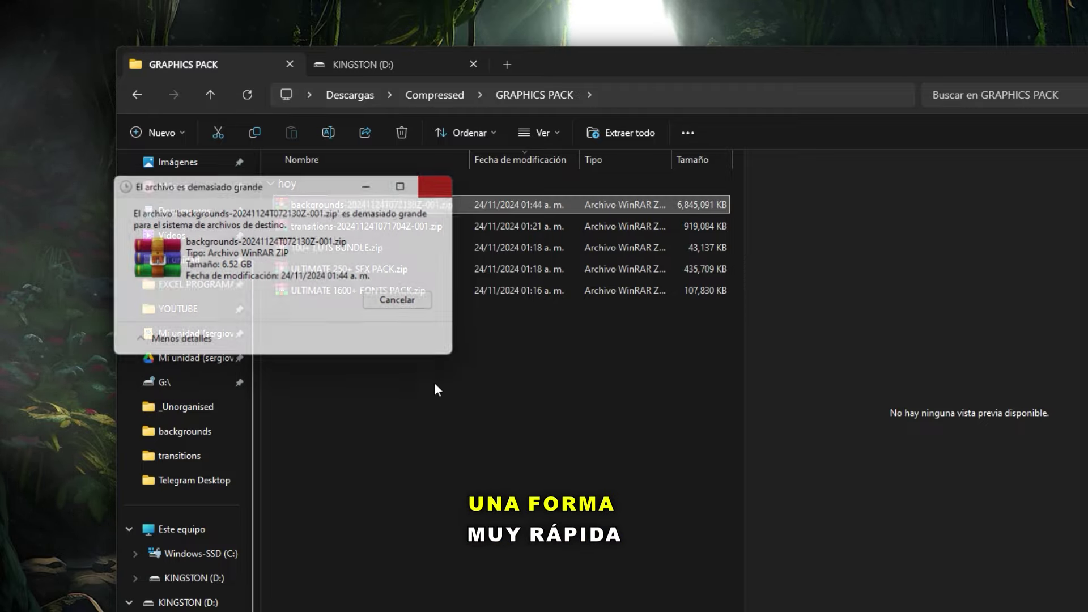
Recheck what the KINGSTON (D:) drive contains and return to the computer's drive overview.
{"action": "left_click", "coordinate": [385, 63]}
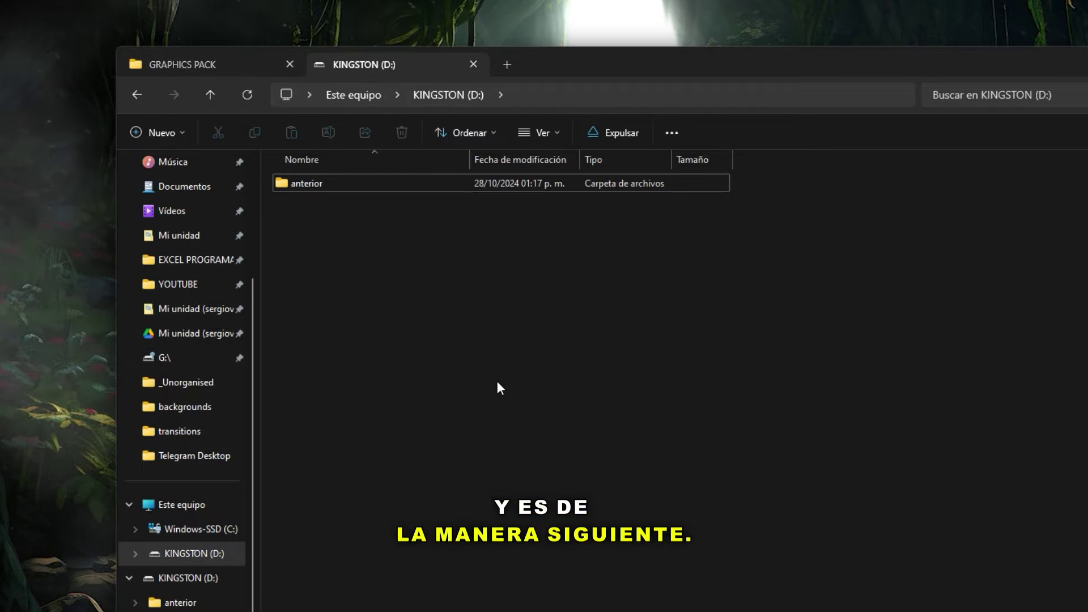
{"action": "left_click", "coordinate": [374, 97]}
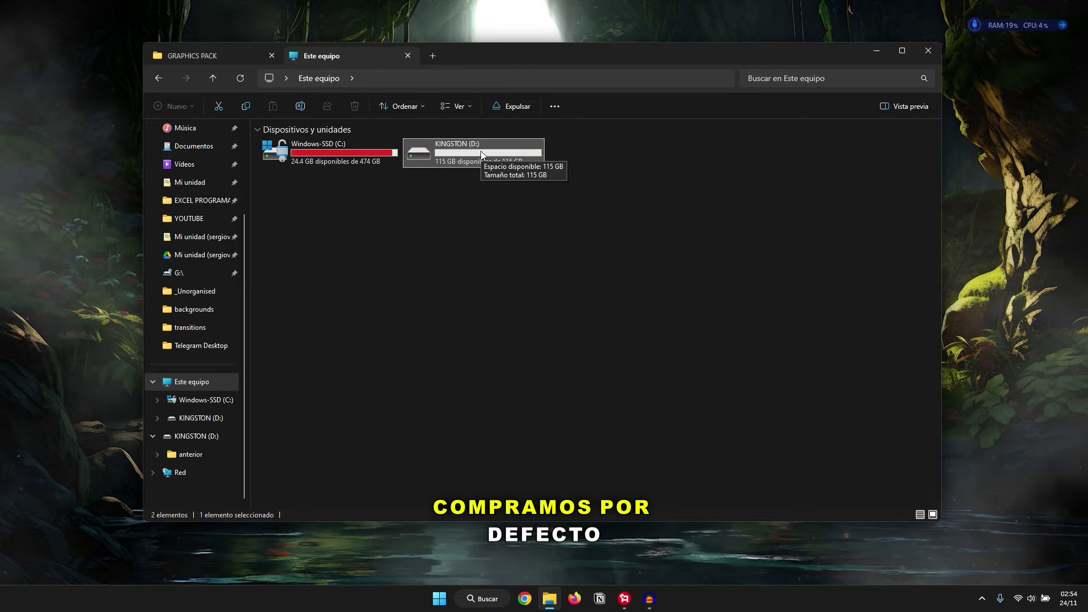
{"action": "right_click", "coordinate": [480, 150]}
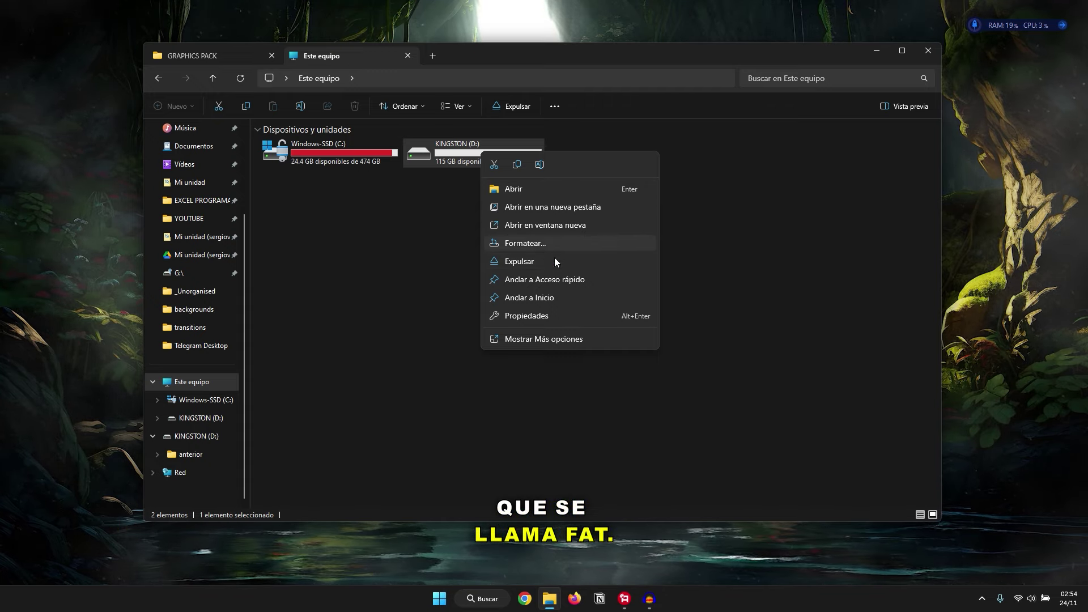
{"action": "left_click", "coordinate": [422, 229]}
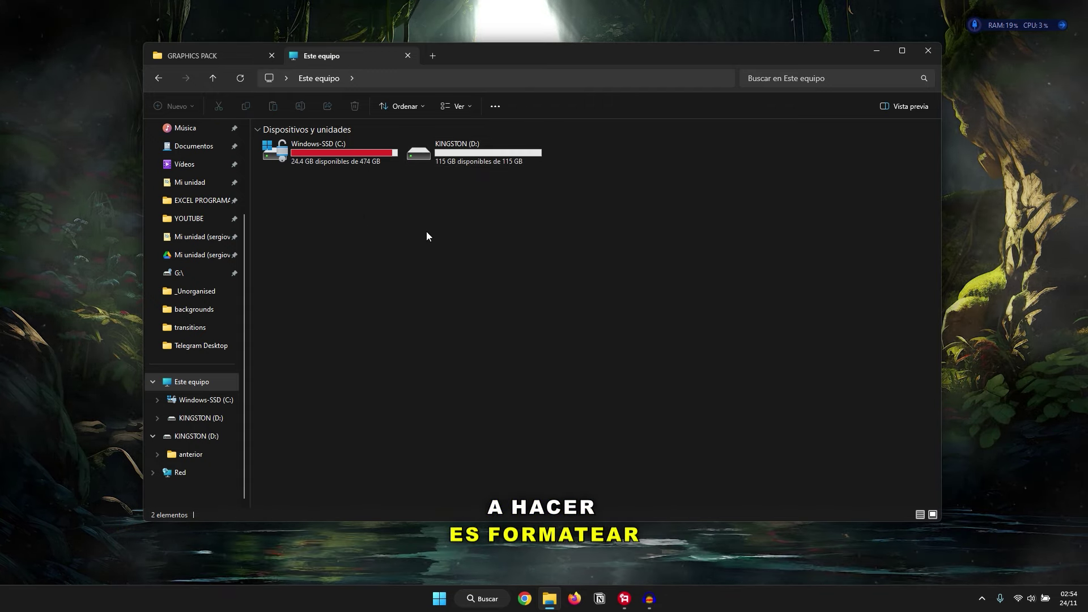
{"action": "double_click", "coordinate": [462, 160]}
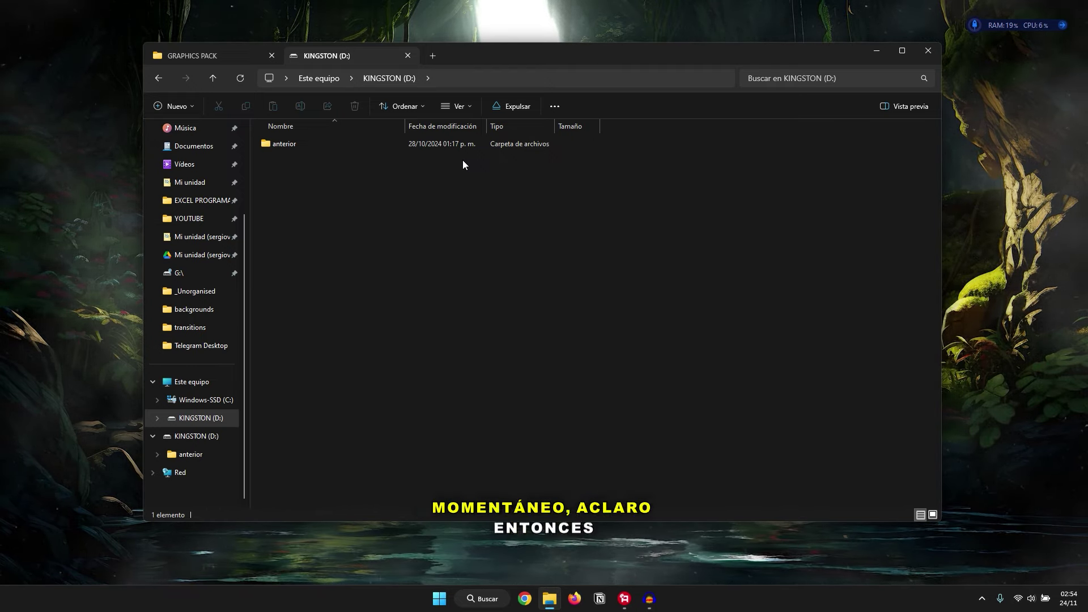
{"action": "left_click", "coordinate": [326, 83]}
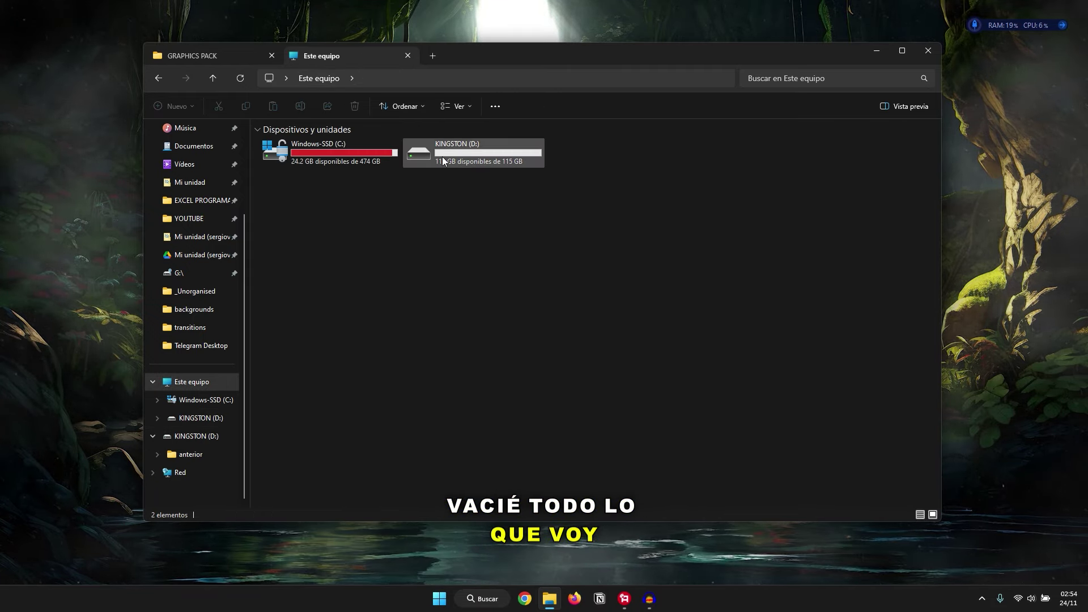
Set up formatting of the KINGSTON (D:) drive with the NTFS file system, keeping KINGSTON as the volume label.
{"action": "right_click", "coordinate": [442, 158]}
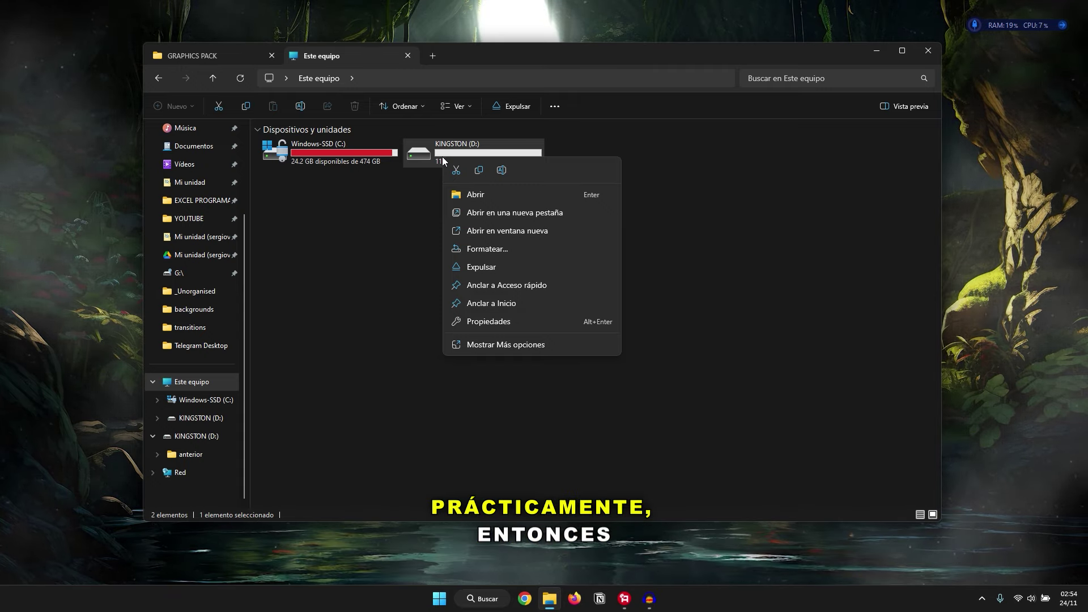
{"action": "left_click", "coordinate": [485, 250]}
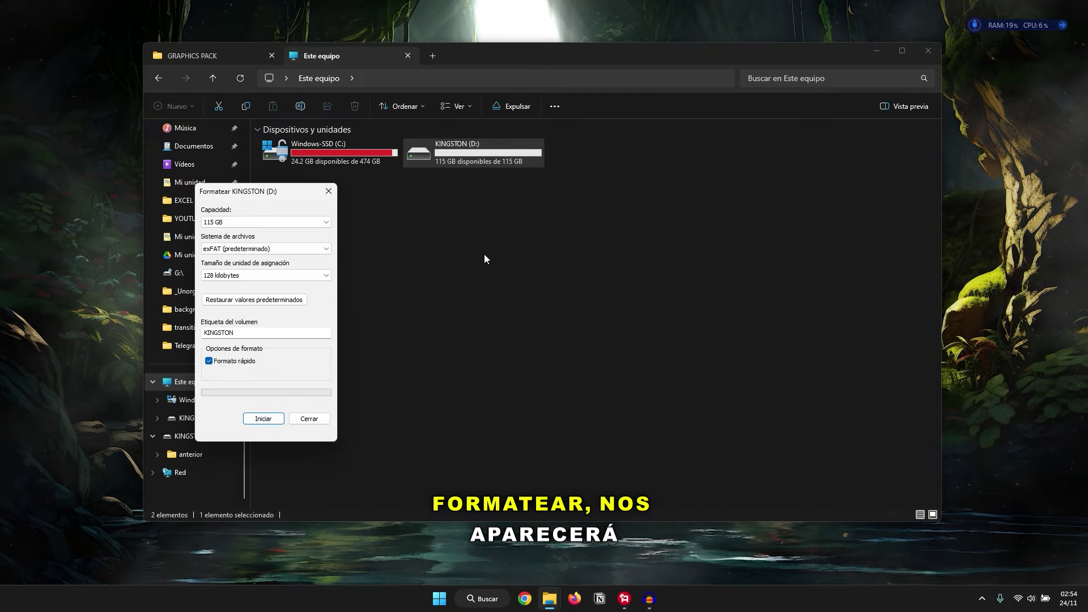
{"action": "left_click_drag", "start_coordinate": [295, 202], "coordinate": [683, 191]}
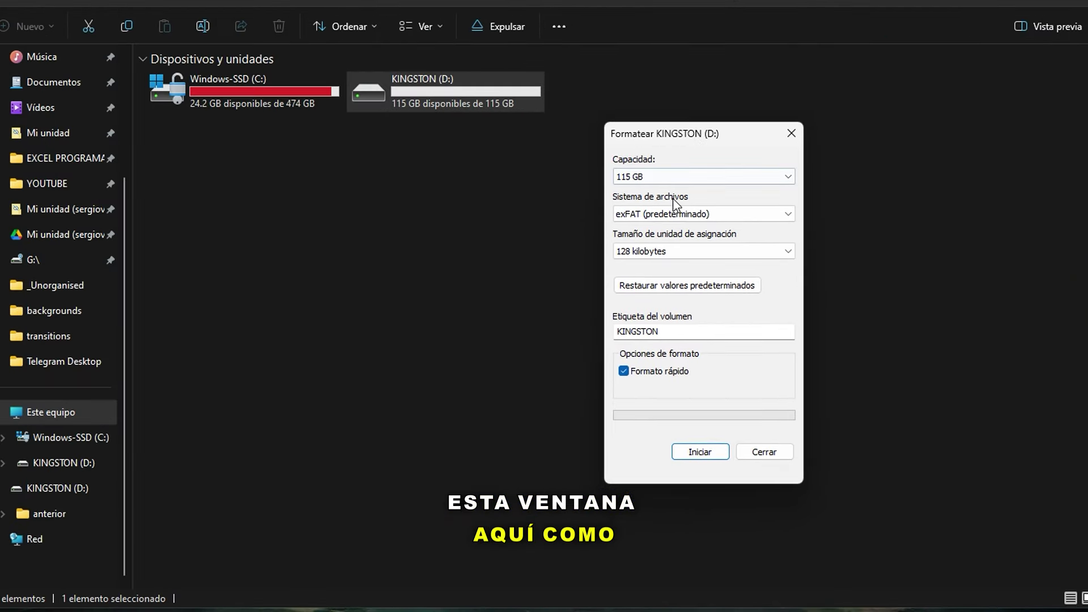
{"action": "left_click", "coordinate": [663, 218]}
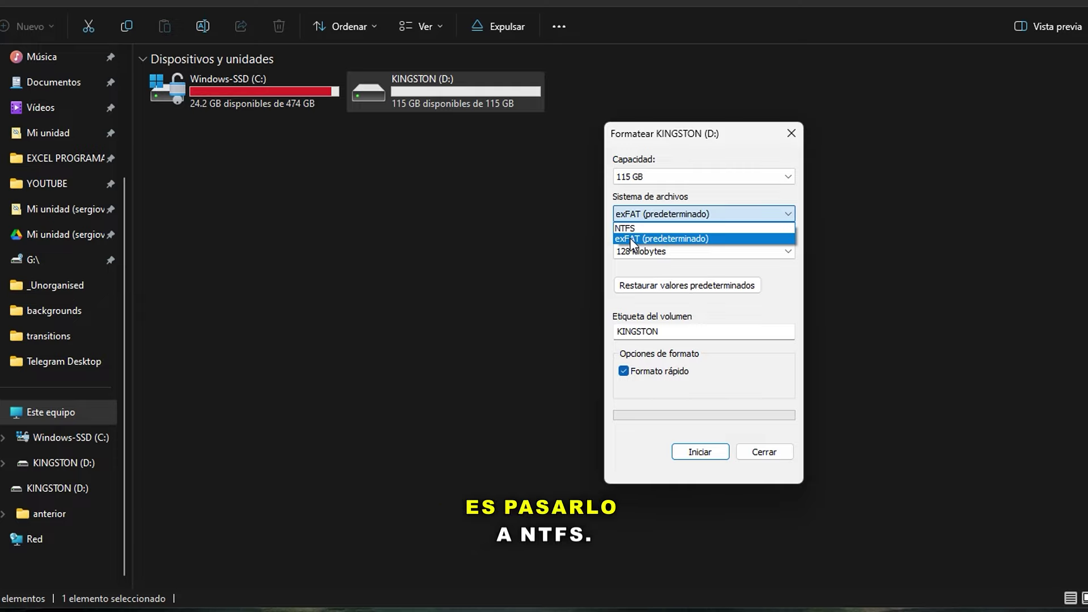
{"action": "left_click", "coordinate": [670, 230]}
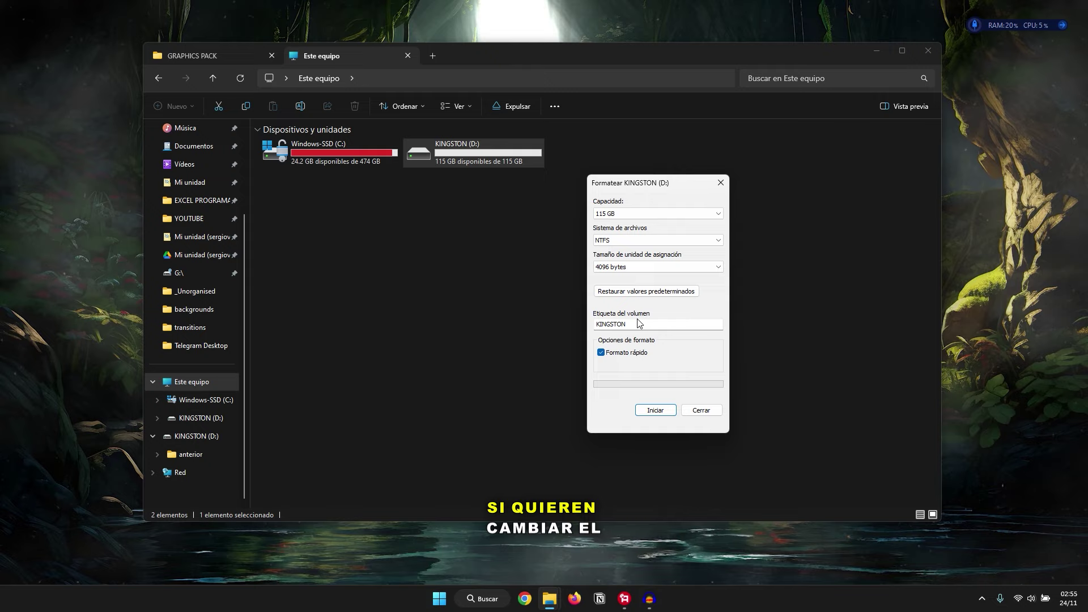
{"action": "left_click_drag", "start_coordinate": [636, 324], "coordinate": [596, 321]}
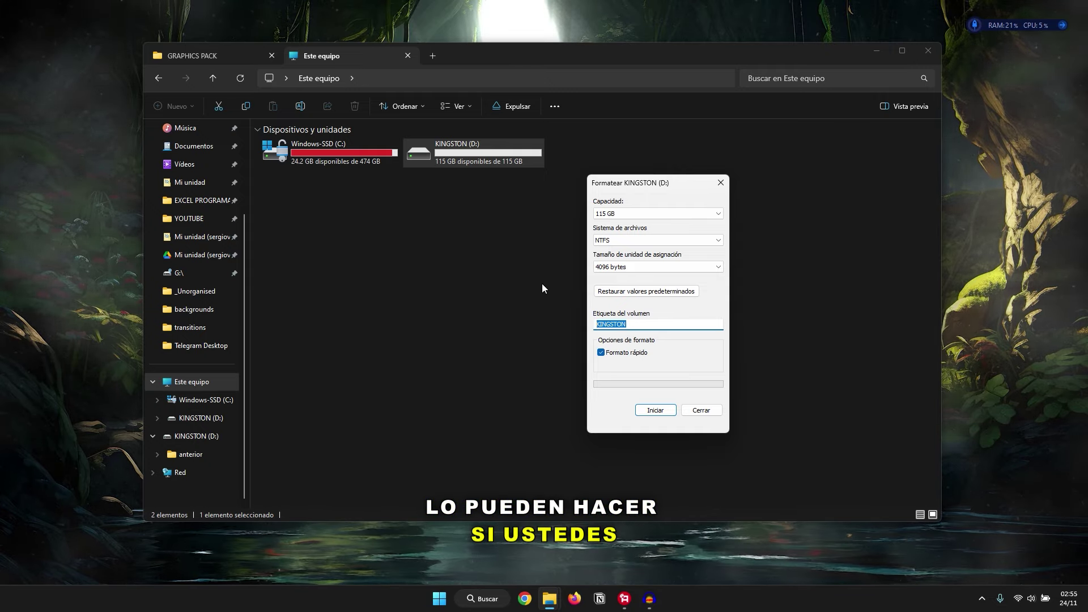
{"action": "left_click", "coordinate": [626, 323]}
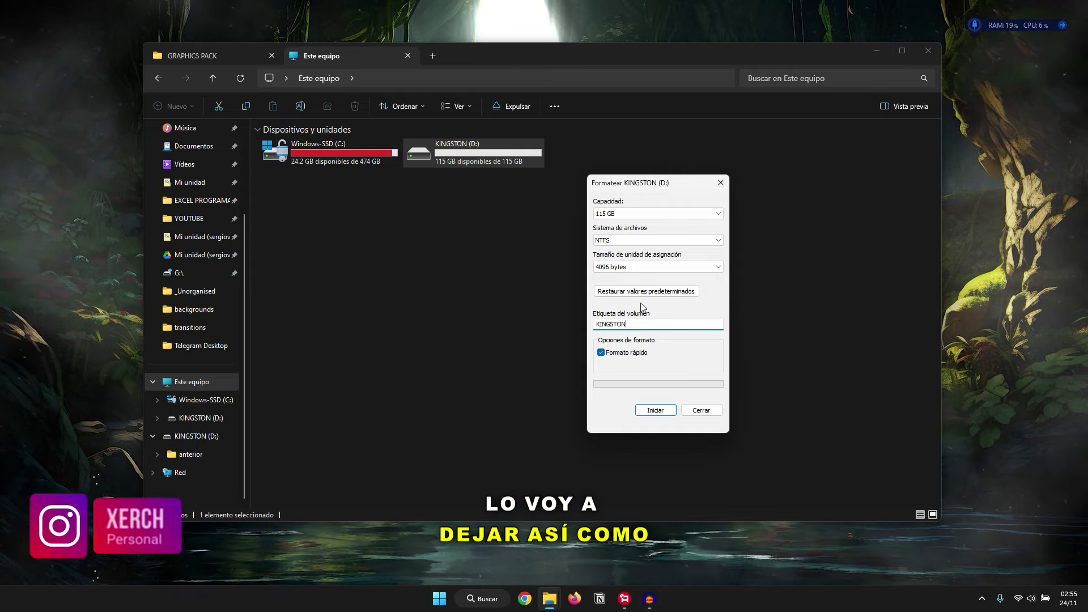
Run the quick format on the KINGSTON (D:) drive, accepting the data erasure, and close the format window.
{"action": "left_click", "coordinate": [655, 410]}
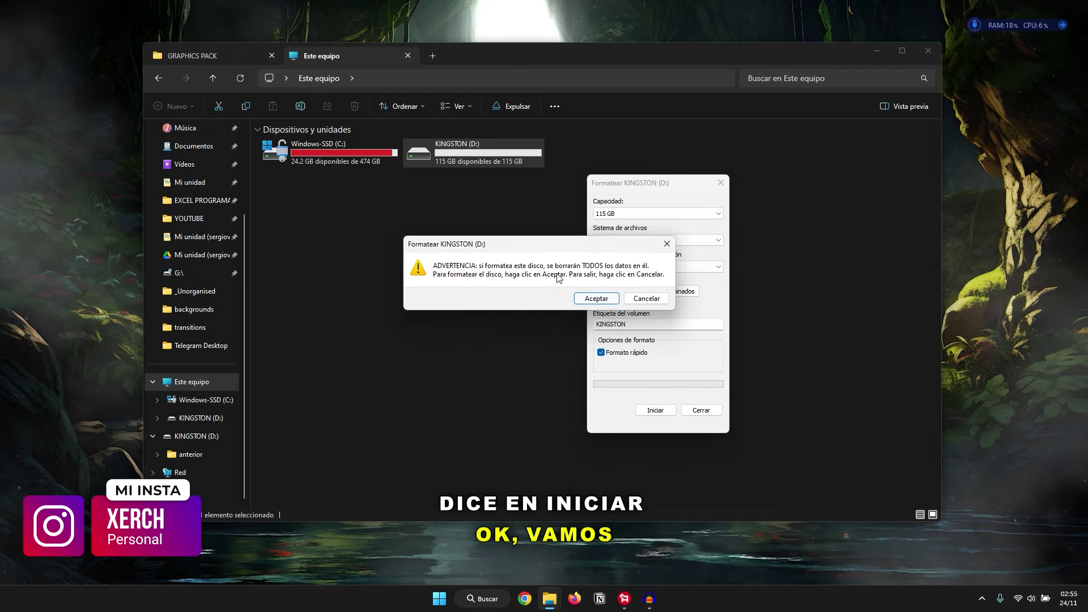
{"action": "left_click", "coordinate": [597, 297]}
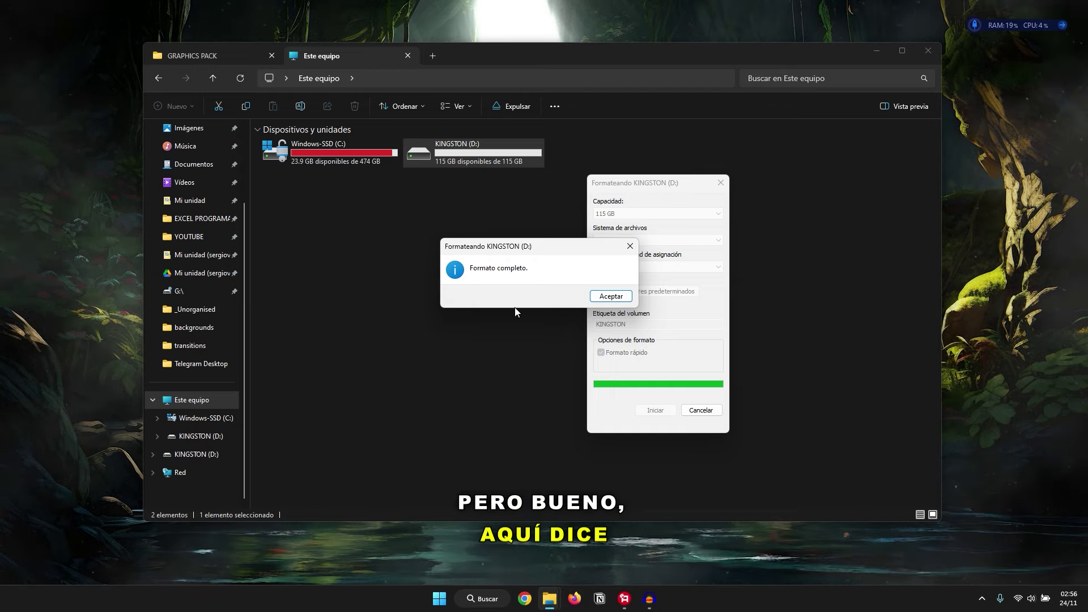
{"action": "left_click", "coordinate": [611, 297]}
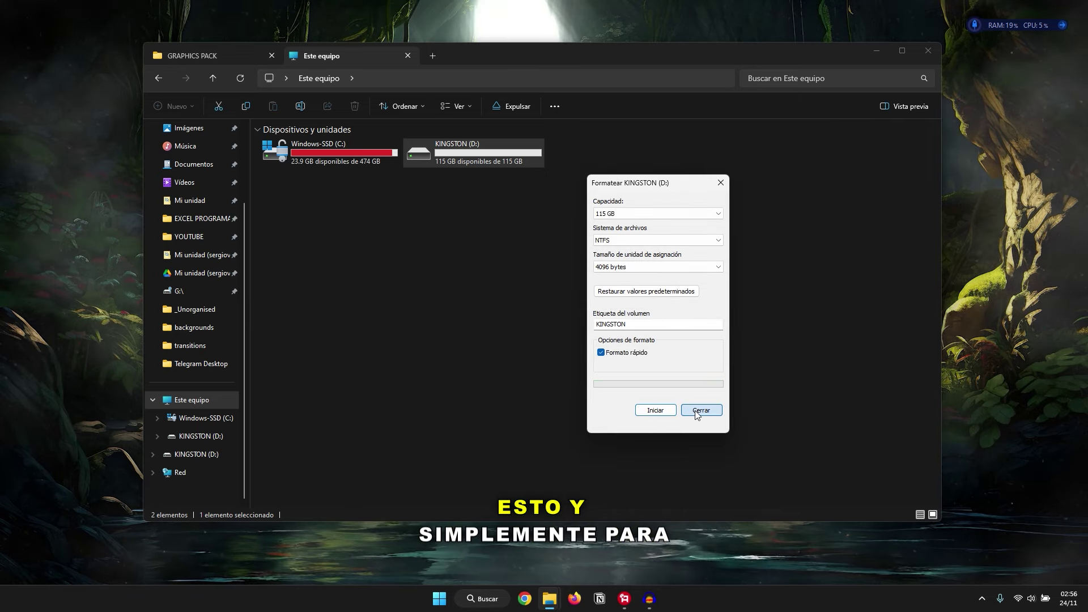
{"action": "left_click", "coordinate": [698, 411]}
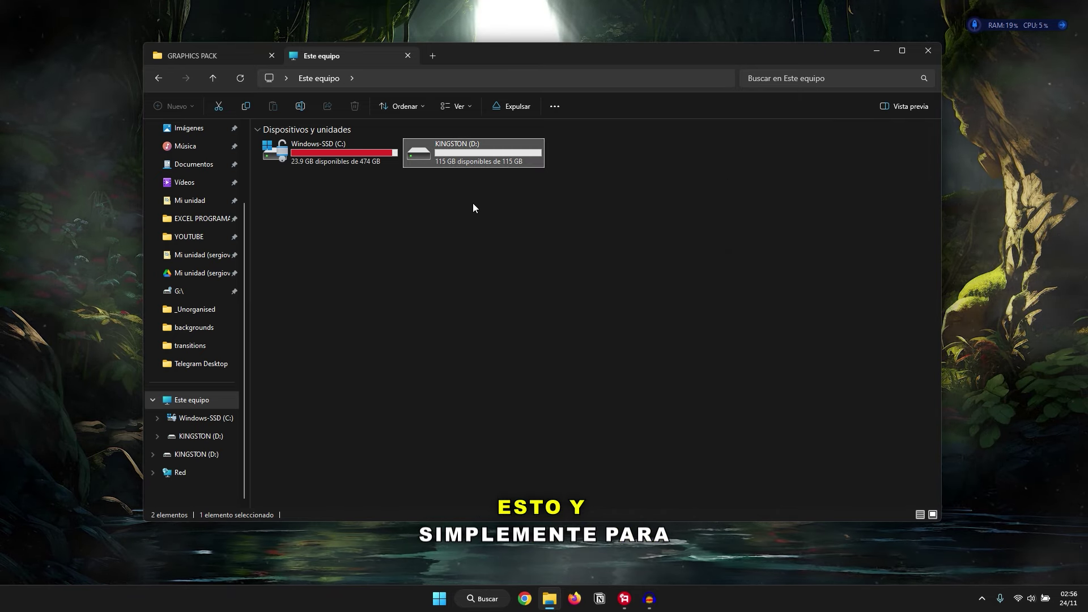
Reopen the KINGSTON (D:) format settings to check the drive's file system, and close them without formatting.
{"action": "right_click", "coordinate": [448, 151]}
{"action": "left_click", "coordinate": [514, 247]}
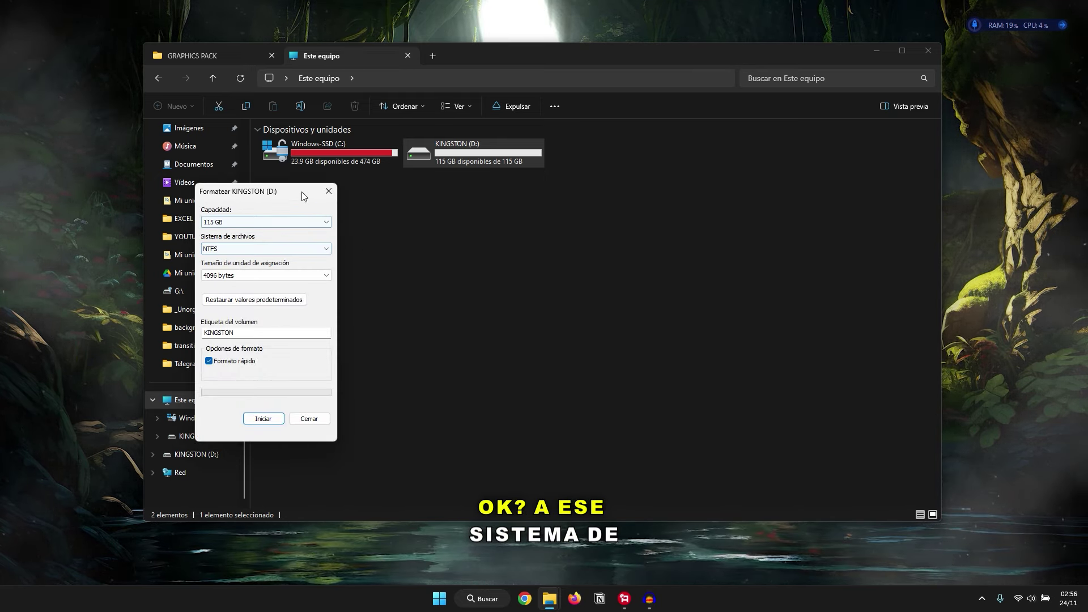
{"action": "left_click_drag", "start_coordinate": [301, 191], "coordinate": [634, 203]}
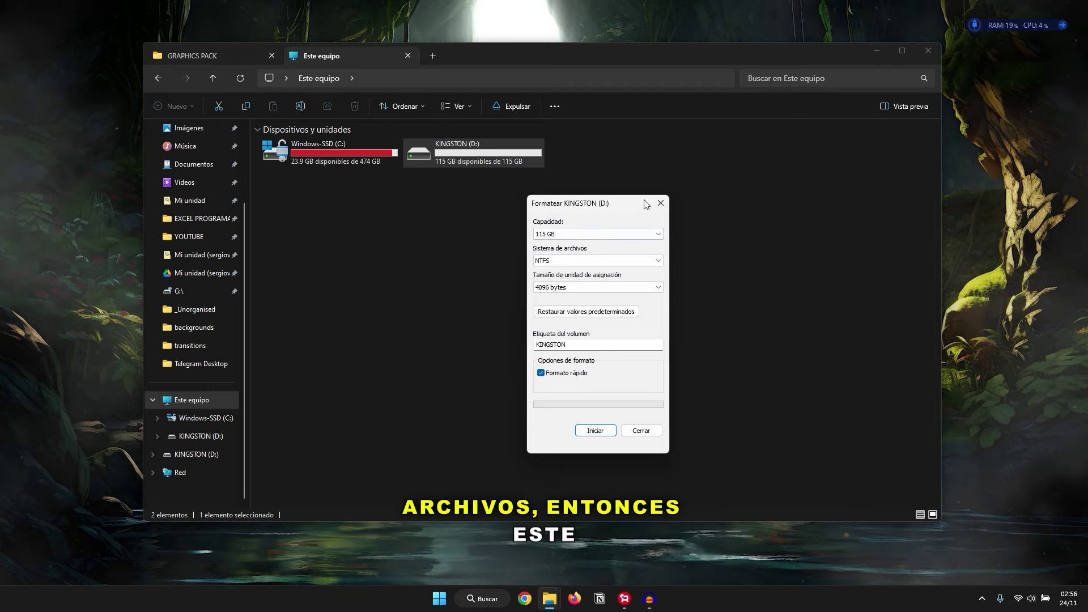
{"action": "left_click", "coordinate": [660, 203]}
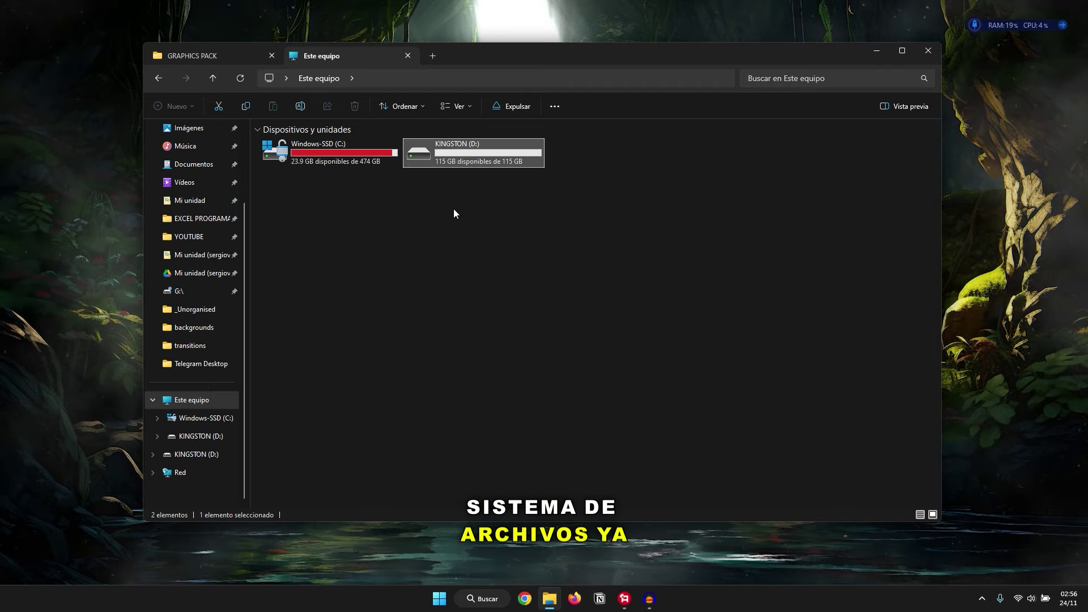
{"action": "left_click", "coordinate": [484, 243]}
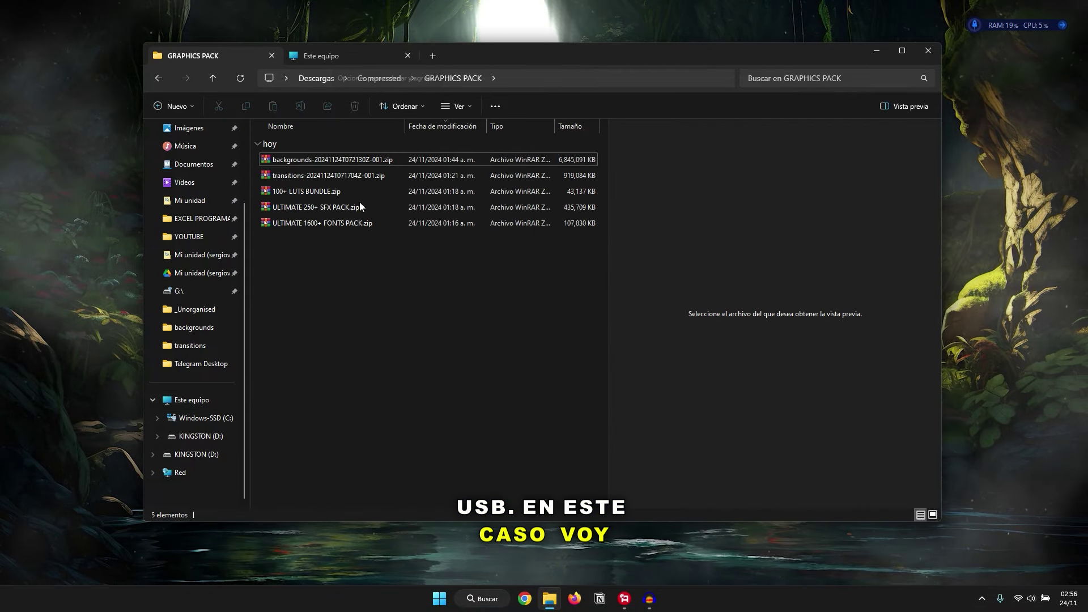
Move backgrounds-20241124T072130Z-001.zip from the GRAPHICS PACK folder to the KINGSTON (D:) drive.
{"action": "left_click", "coordinate": [345, 158]}
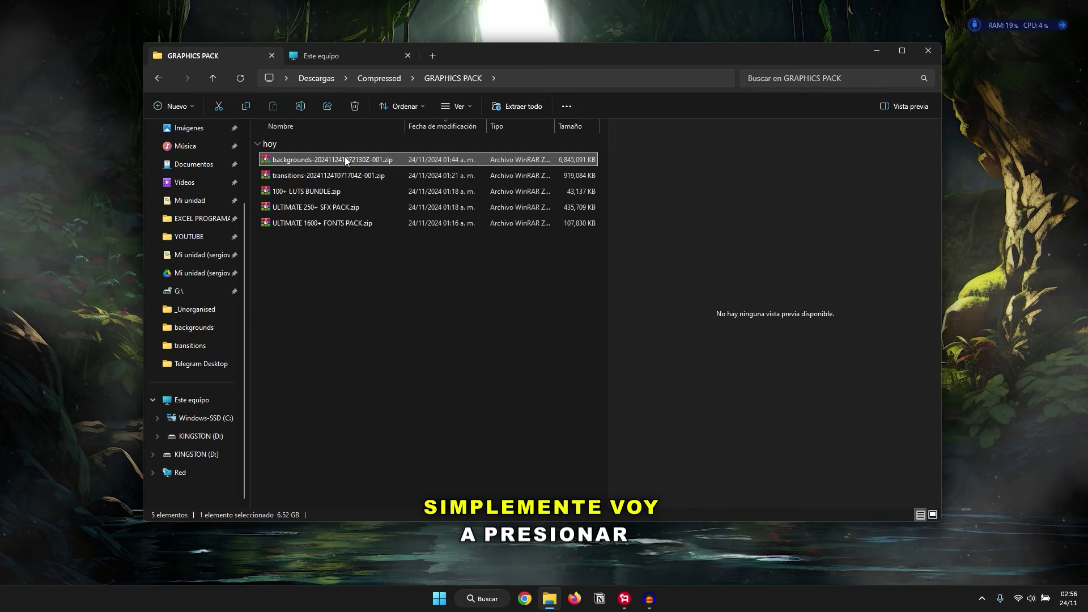
{"action": "key", "text": "ctrl+x"}
{"action": "left_click", "coordinate": [348, 58]}
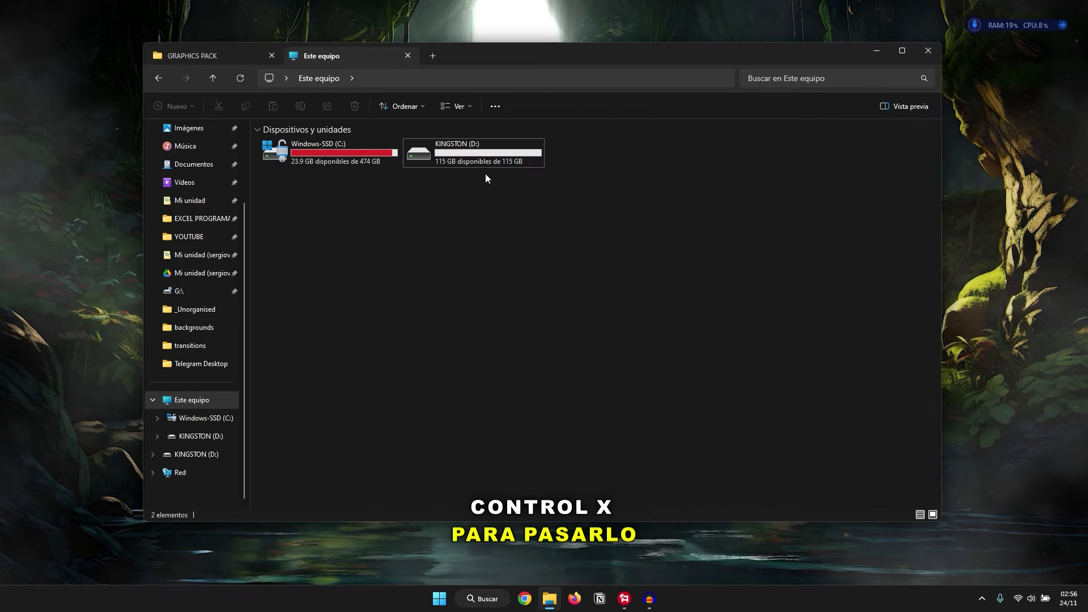
{"action": "double_click", "coordinate": [480, 157]}
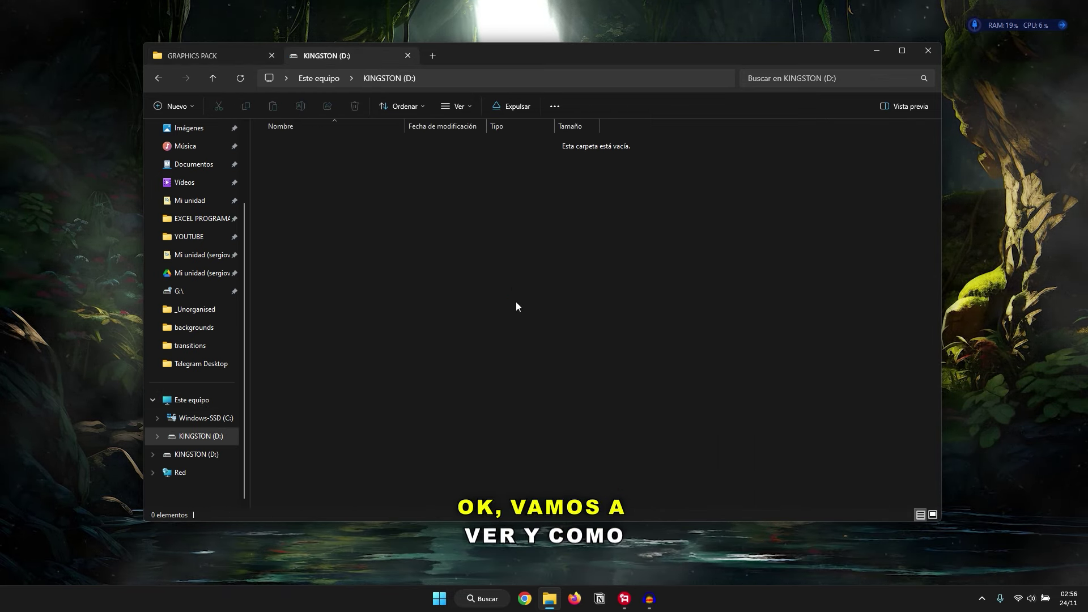
{"action": "key", "text": "ctrl+v"}
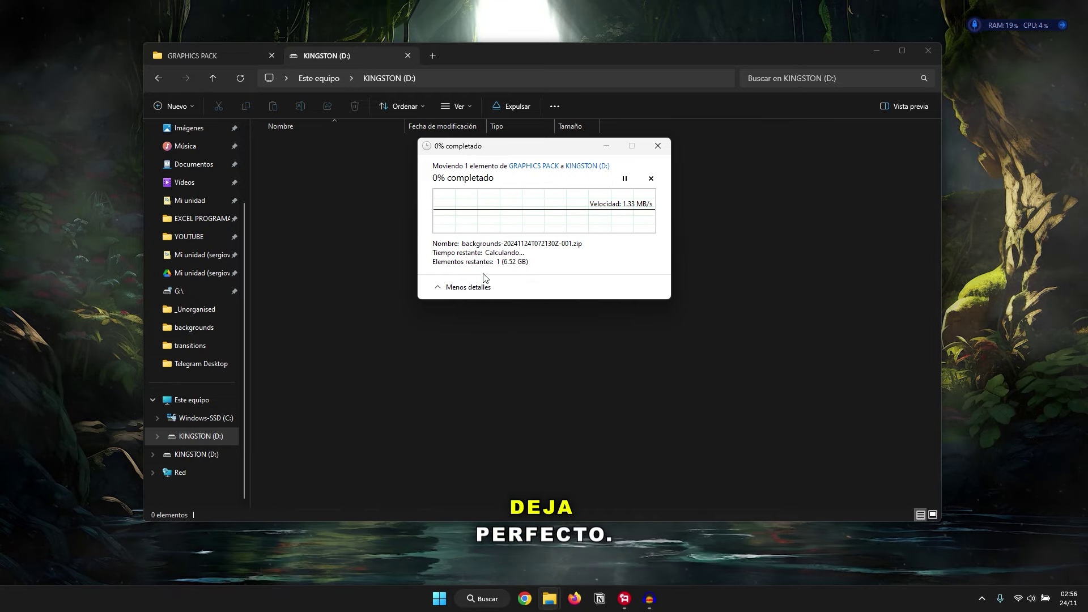
Minimize the transfer progress window and return to the drive overview to check the space on KINGSTON (D:).
{"action": "left_click", "coordinate": [240, 59]}
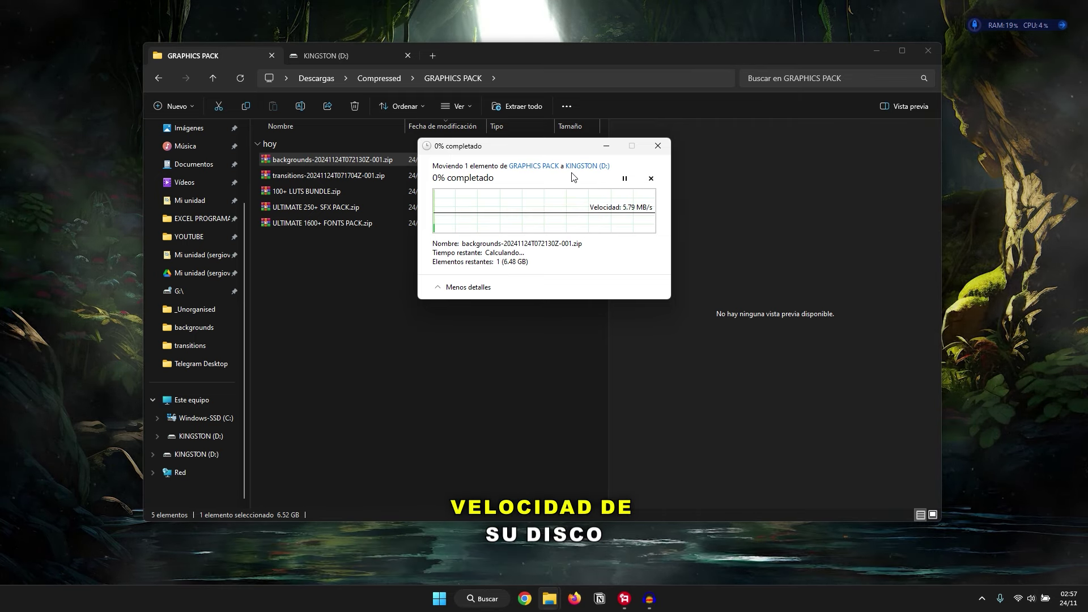
{"action": "left_click", "coordinate": [606, 145]}
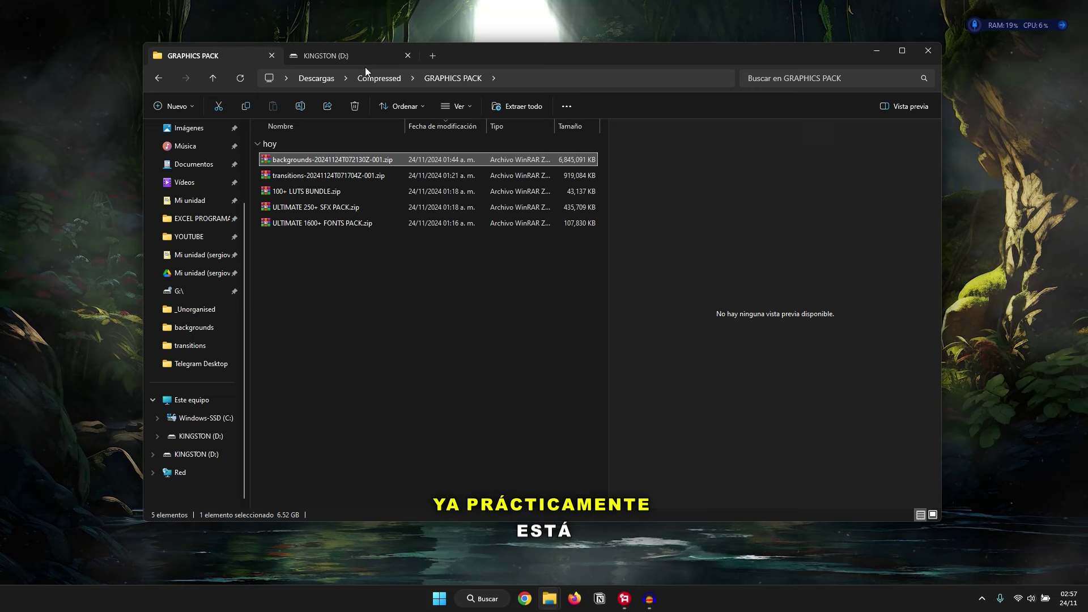
{"action": "left_click", "coordinate": [365, 64]}
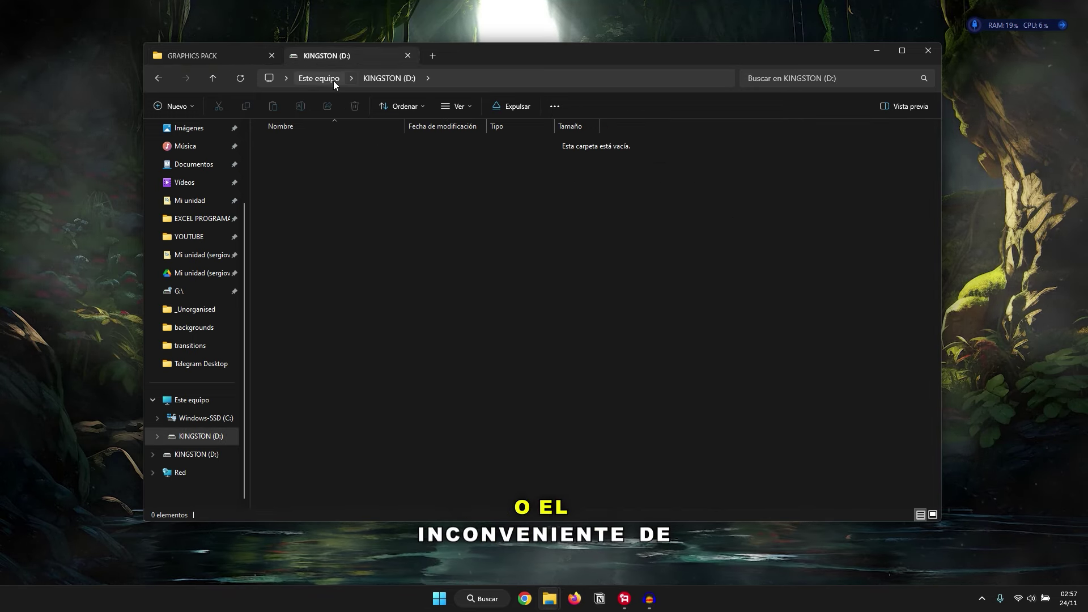
{"action": "left_click", "coordinate": [318, 78]}
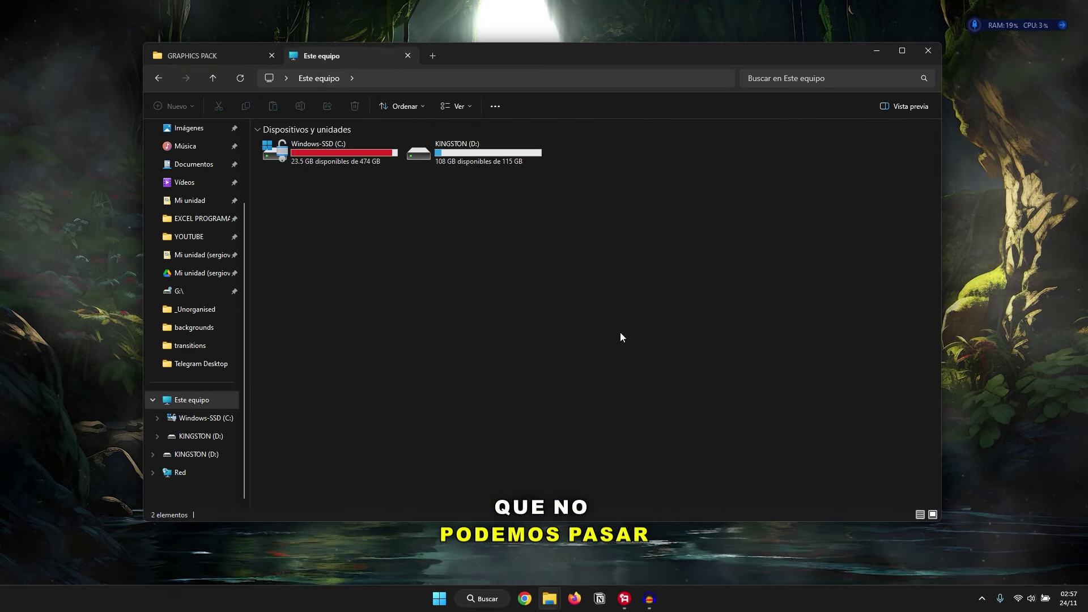